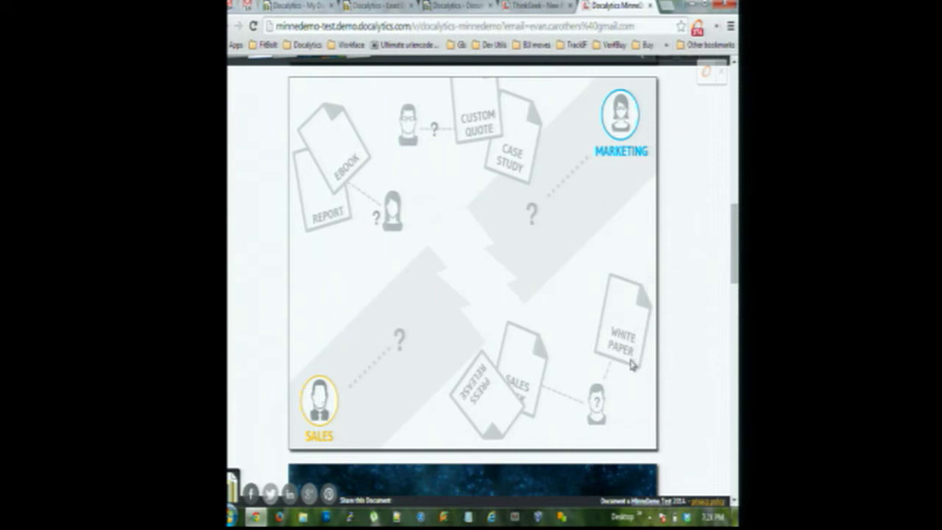
Look through the remaining pages of the Docalytics MinneDemo document, from the sales and marketing illustration to the platform page
scroll(625, 382, "down", 5)
scroll(637, 279, "down", 2)
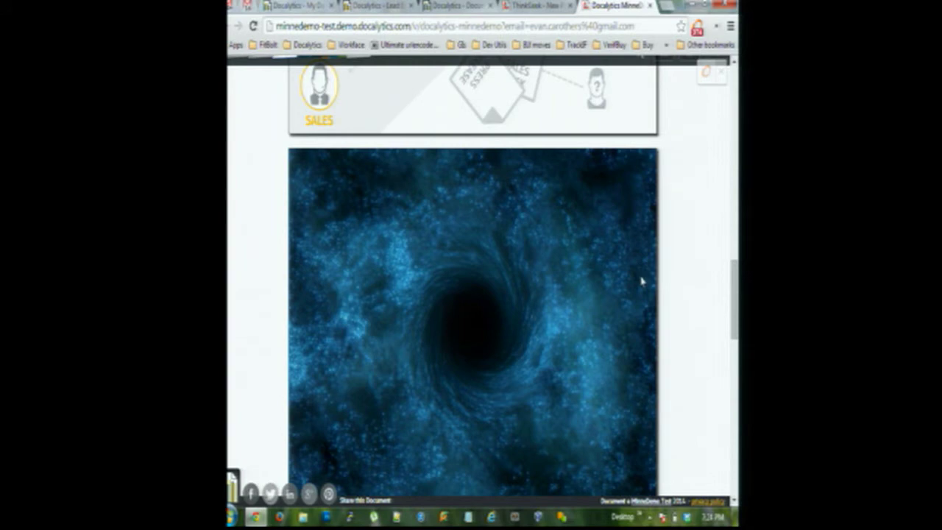
scroll(623, 346, "down", 3)
scroll(611, 339, "down", 7)
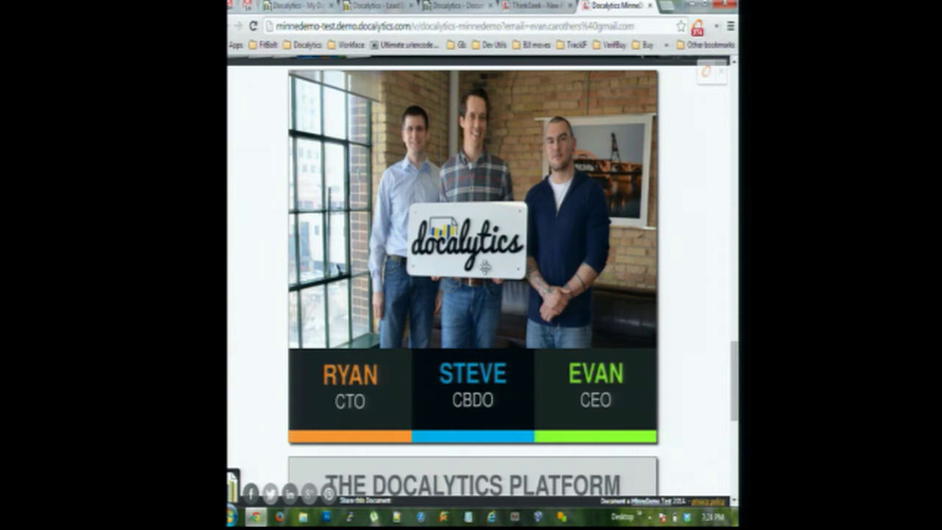
scroll(485, 272, "down", 7)
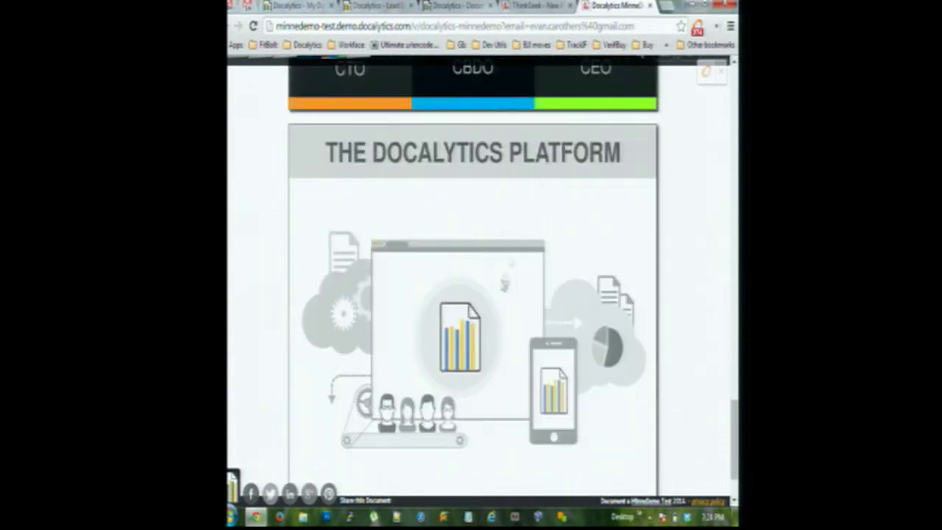
scroll(542, 206, "down", 2)
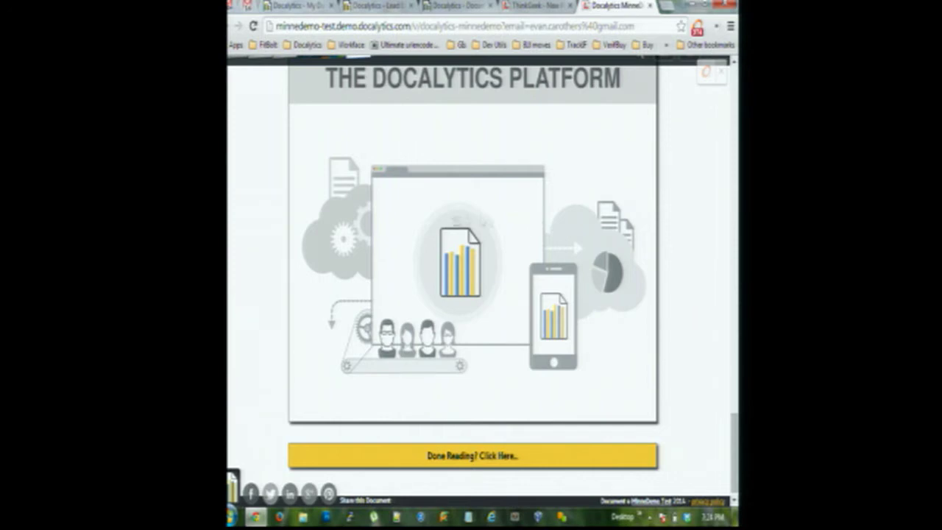
Switch to the ThinkGeek e-mail in Gmail and open its new product catalog link
mouse_move(335, 81)
key("ctrl+shift+Tab")
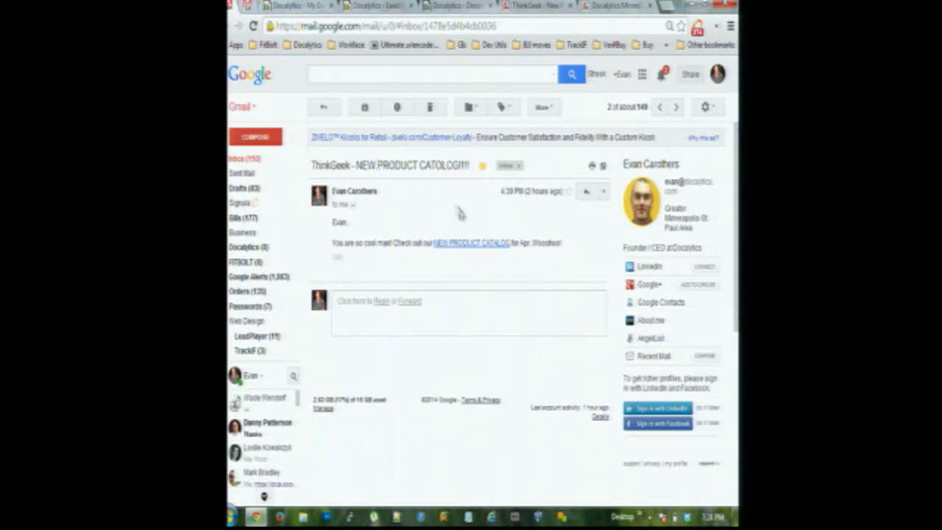
left_click(488, 246)
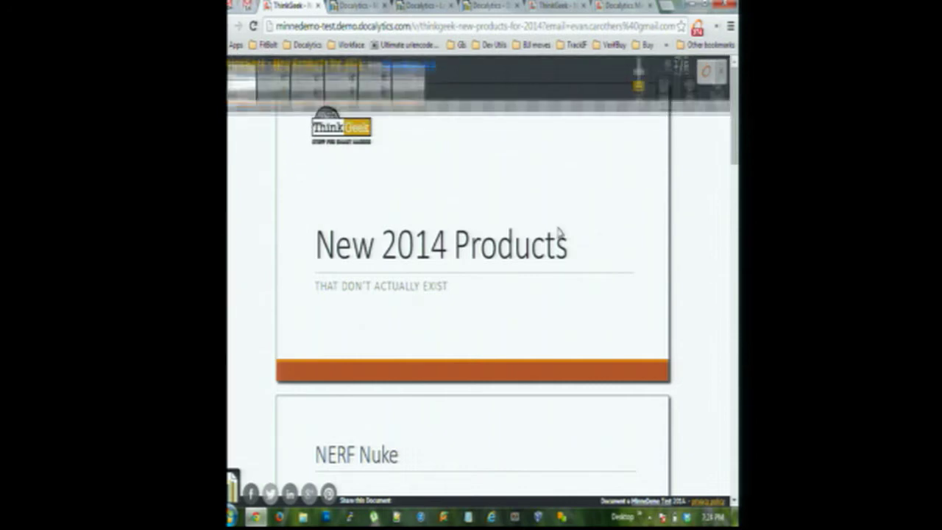
Read through the ThinkGeek catalog's product pages, from the title page to the Unicorn Drinking Horn
scroll(431, 349, "down", 3)
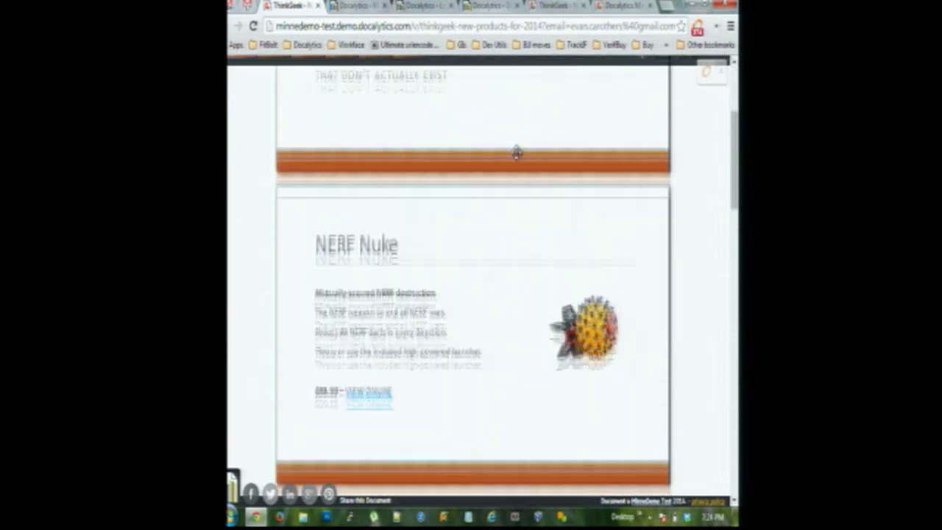
scroll(521, 318, "down", 1)
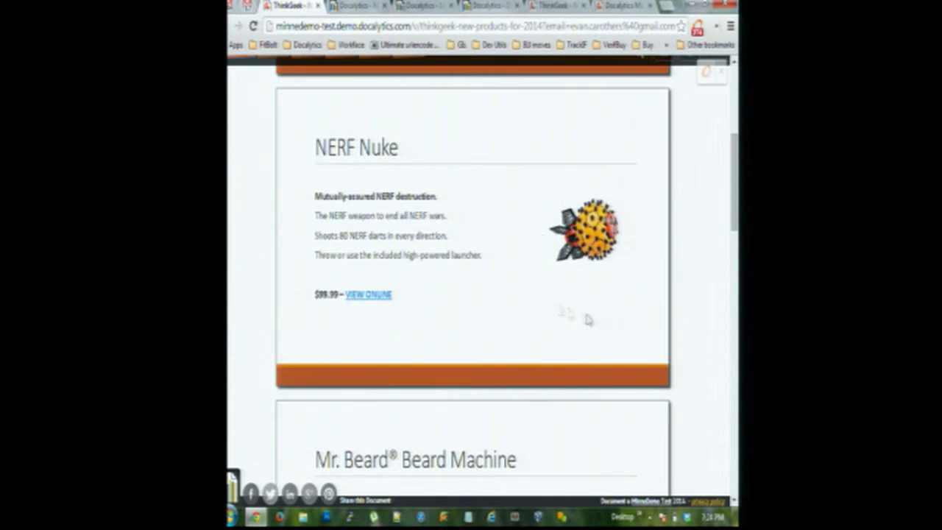
scroll(329, 332, "down", 2)
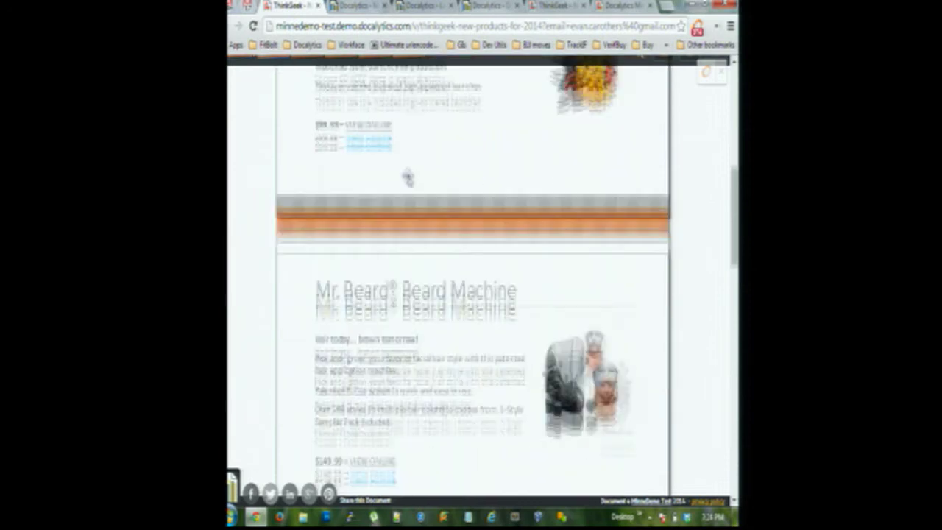
left_click_drag(401, 338, 502, 188)
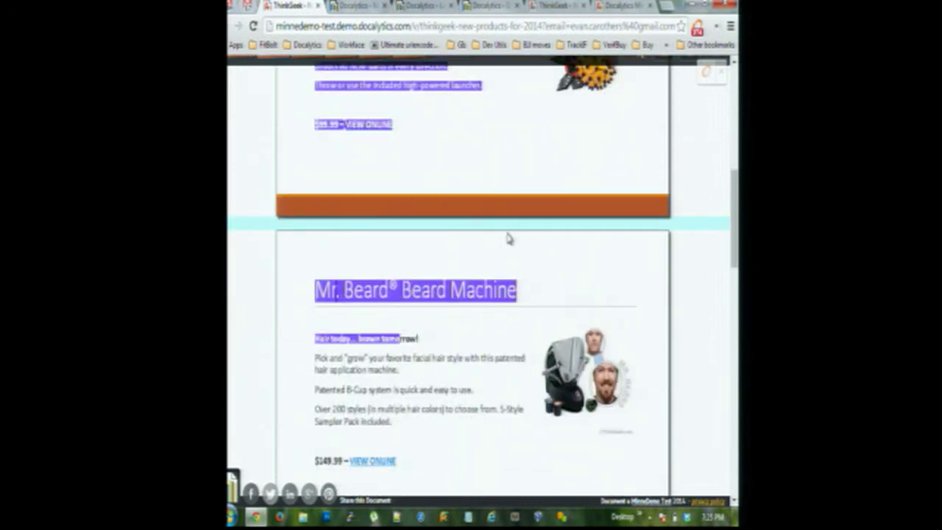
scroll(532, 290, "down", 2)
left_click(559, 270)
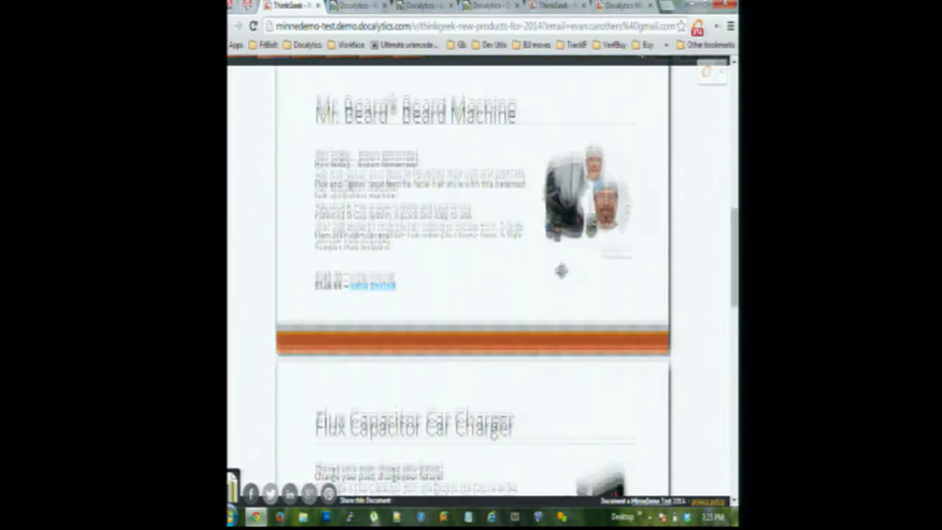
middle_click(556, 268)
middle_click(558, 271)
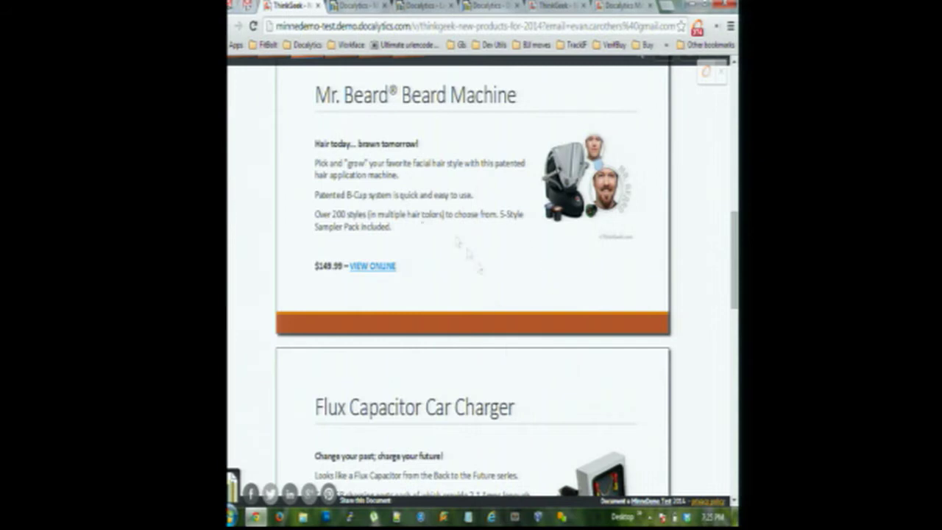
scroll(544, 383, "down", 3)
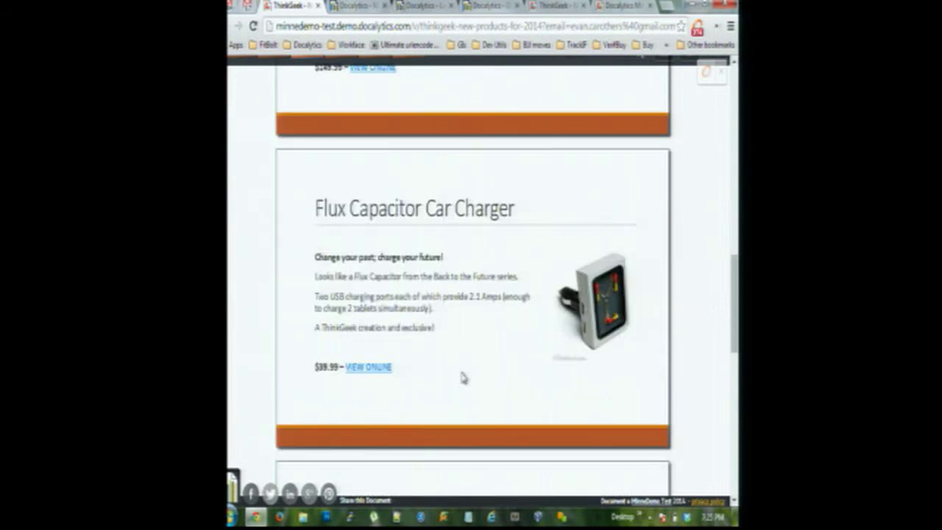
scroll(471, 357, "down", 1)
scroll(564, 347, "down", 1)
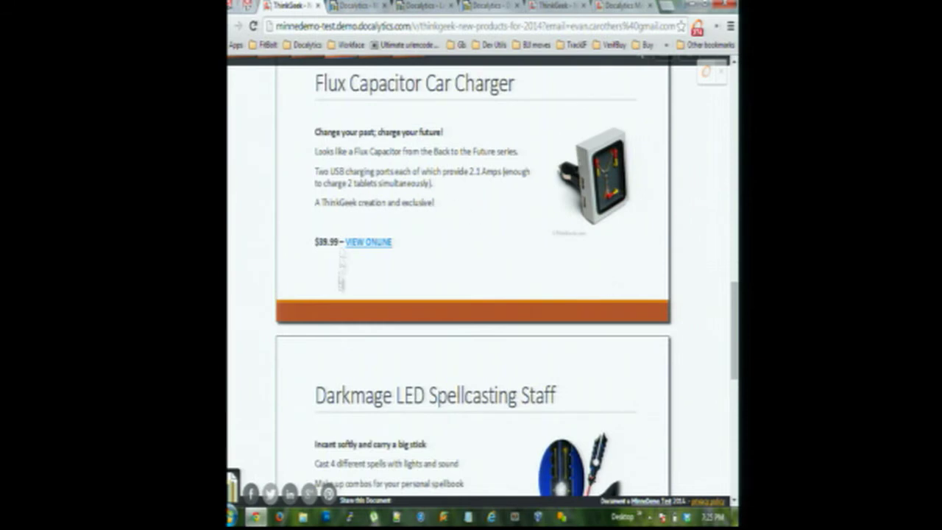
scroll(375, 199, "down", 2)
scroll(350, 304, "down", 2)
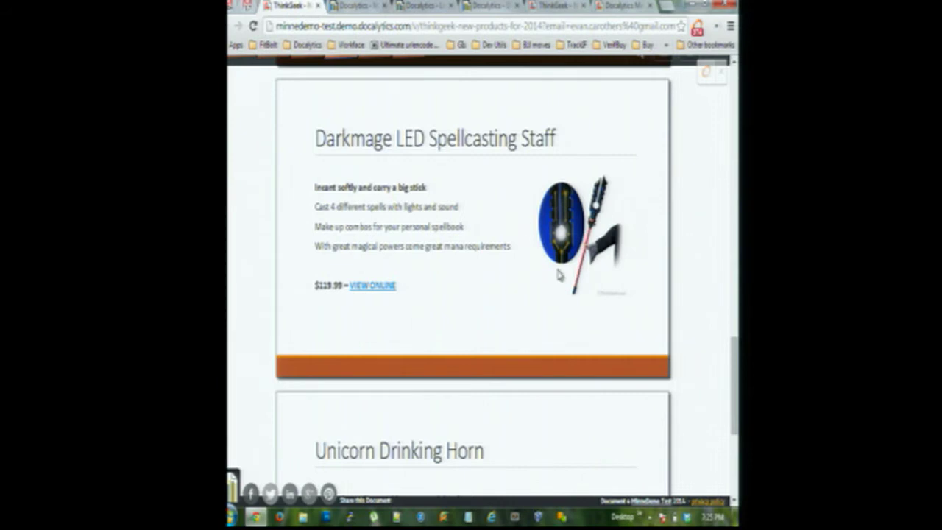
scroll(604, 345, "down", 3)
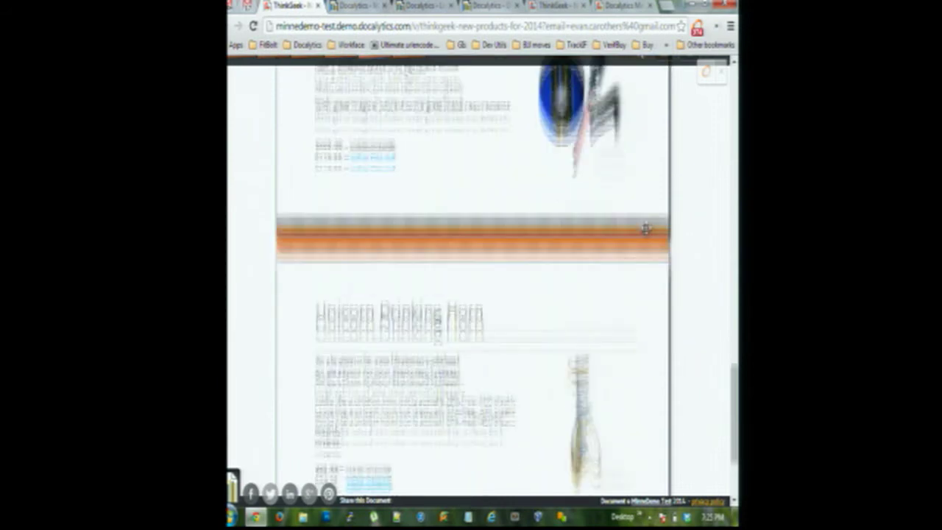
scroll(589, 317, "down", 1)
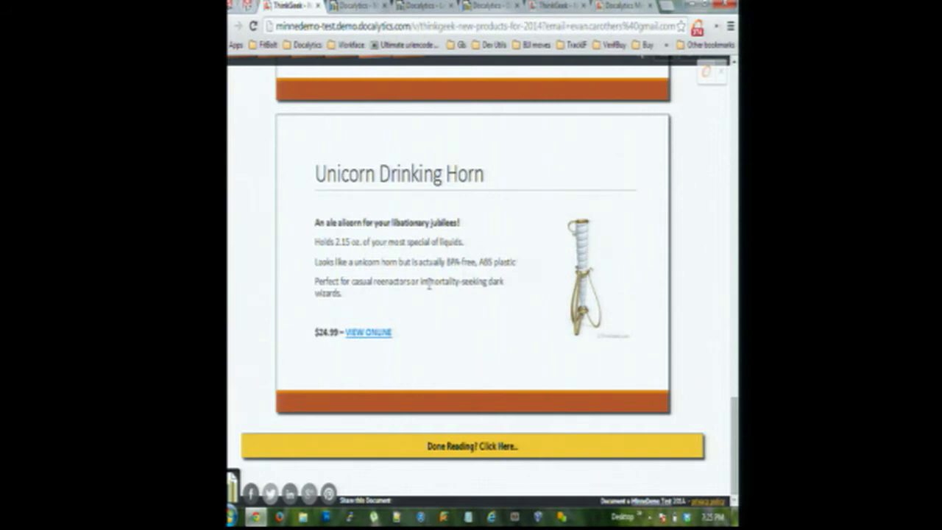
Follow the Unicorn Drinking Horn's online product link, and close the store page to return to the catalog
left_click(363, 337)
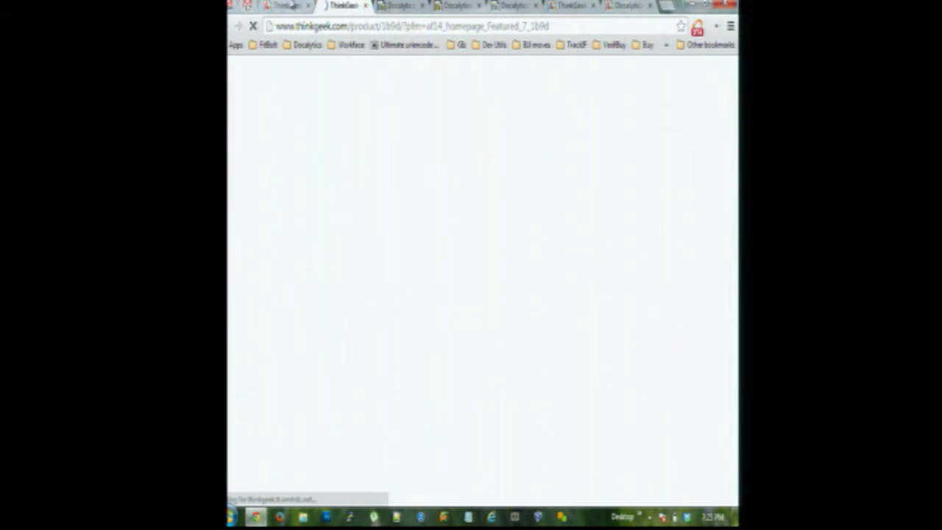
left_click(365, 5)
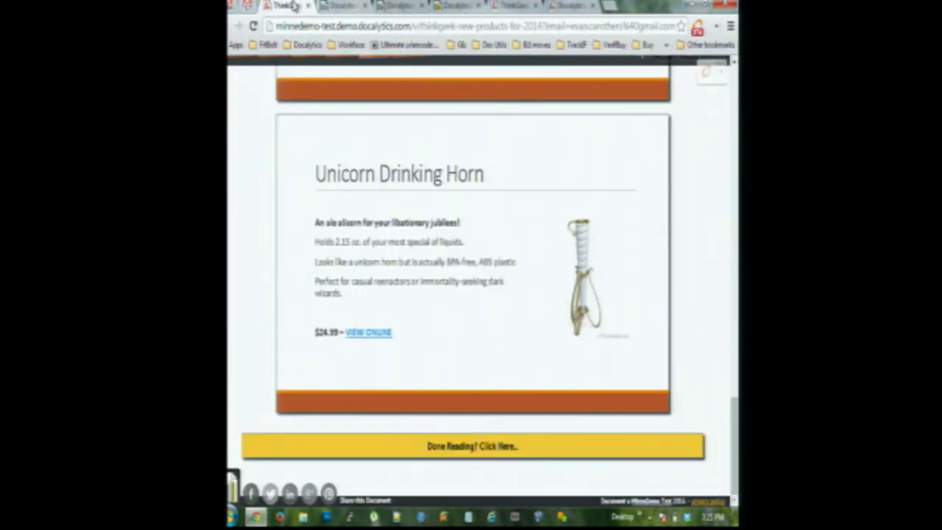
Open the engagement details from the document view notification e-mail in a new window and reload the report
left_click(250, 6)
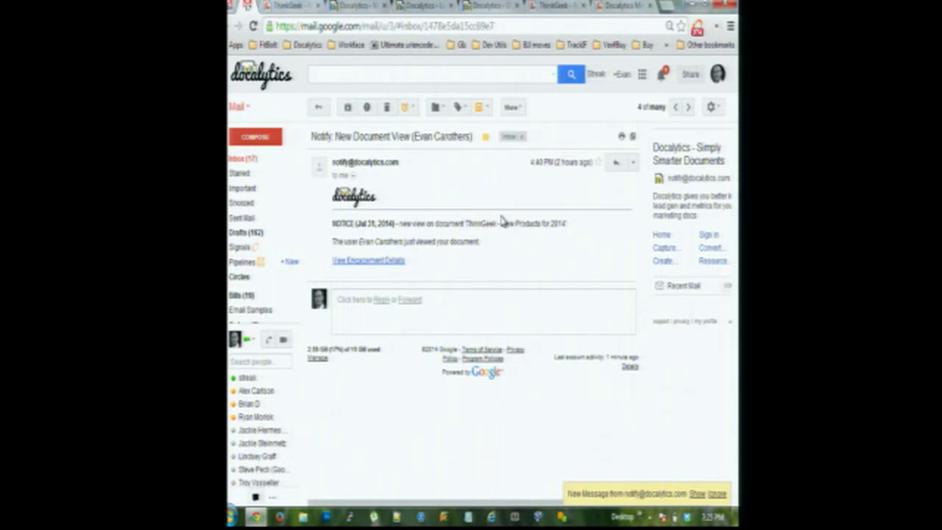
right_click(389, 261)
left_click(409, 282)
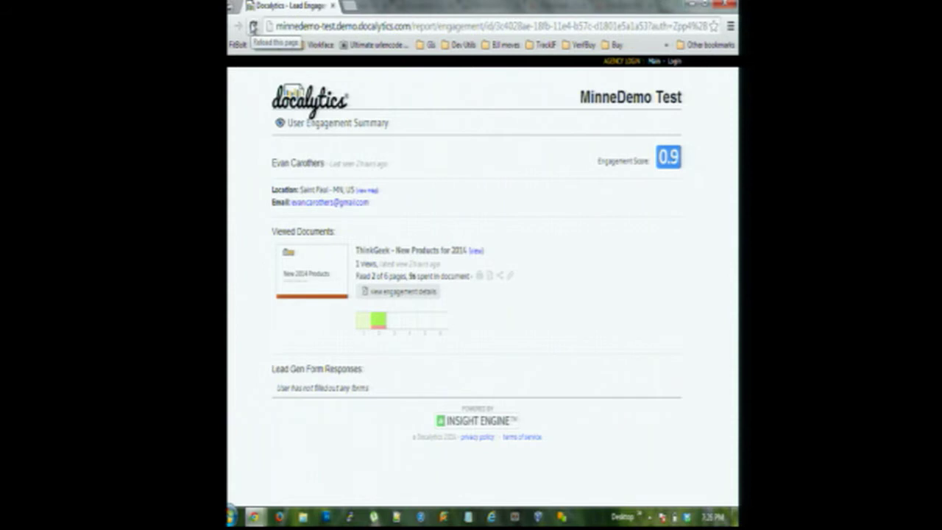
left_click(252, 27)
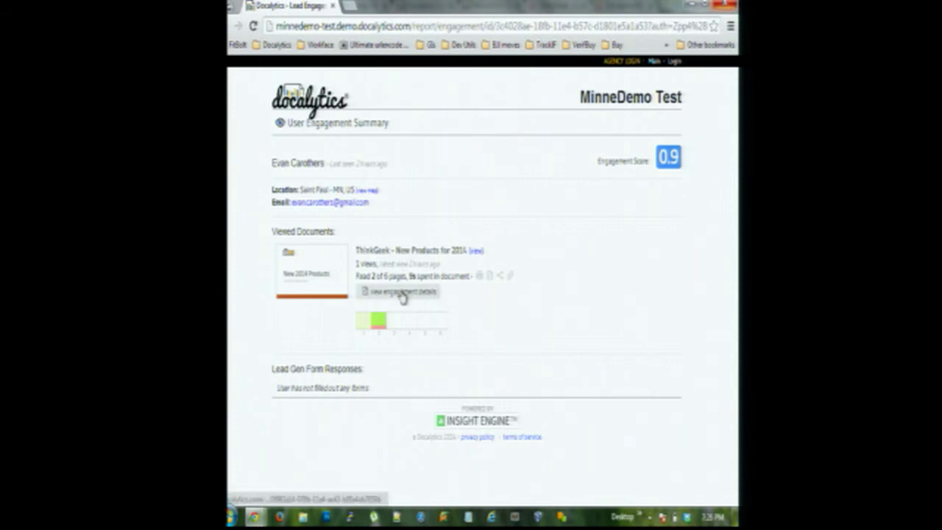
Review the reader's detailed page-by-page engagement with the ThinkGeek document, and close the report window
left_click(402, 292)
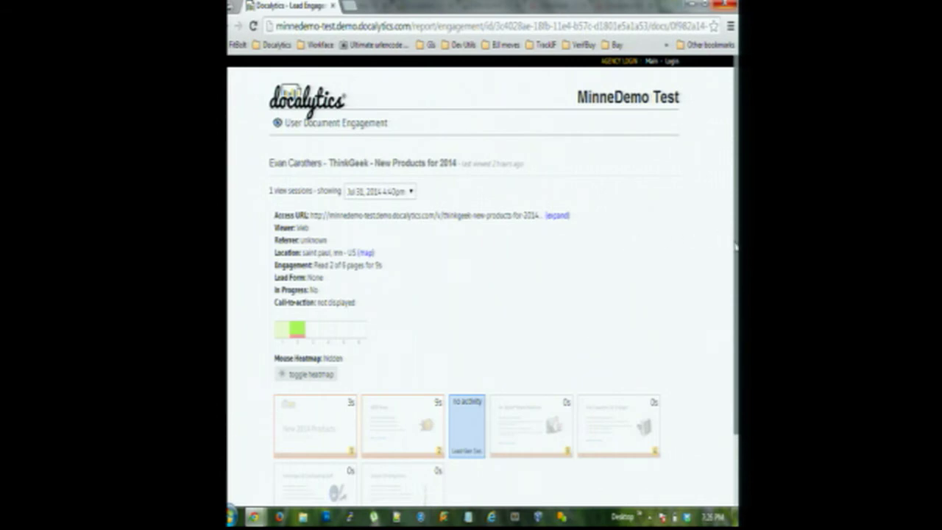
scroll(736, 248, "down", 1)
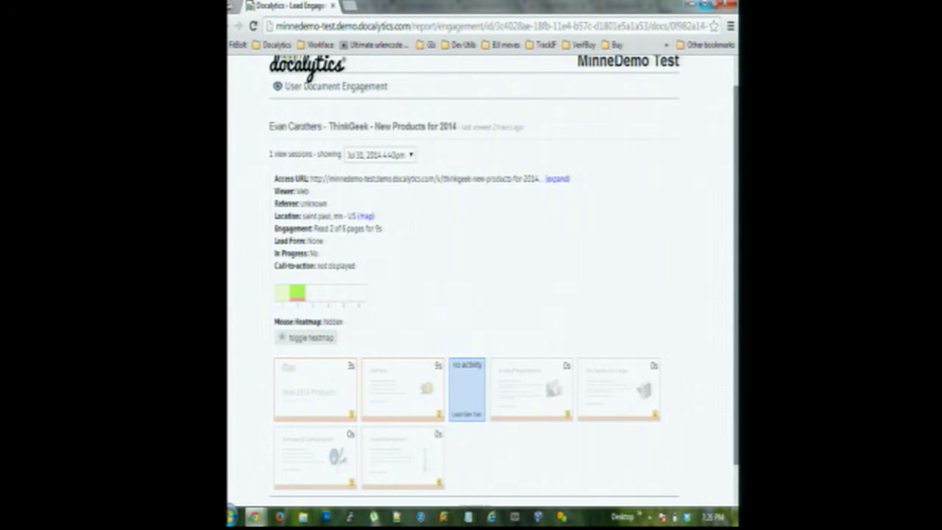
left_click(721, 6)
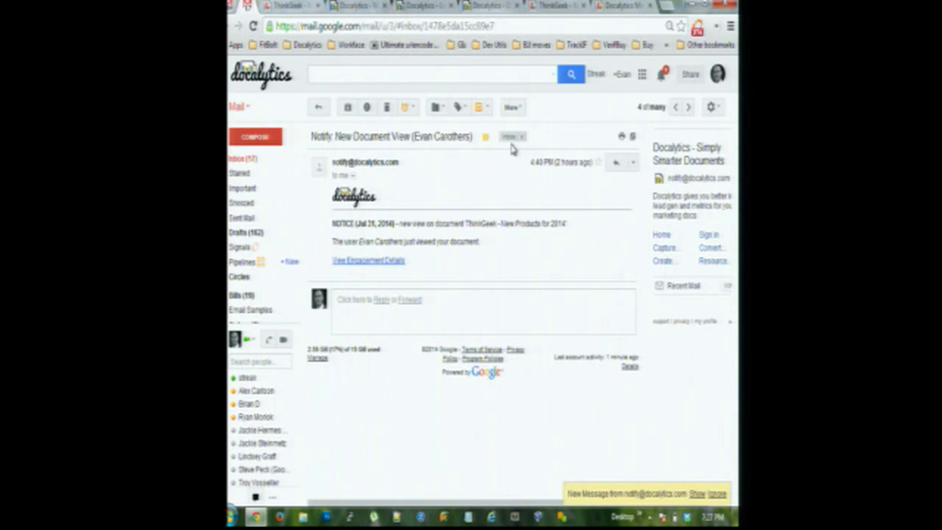
Close the old engagement summary, examine the July 2014 metrics and per-page graphs of the ThinkGeek document, and close the metrics page
left_click(358, 7)
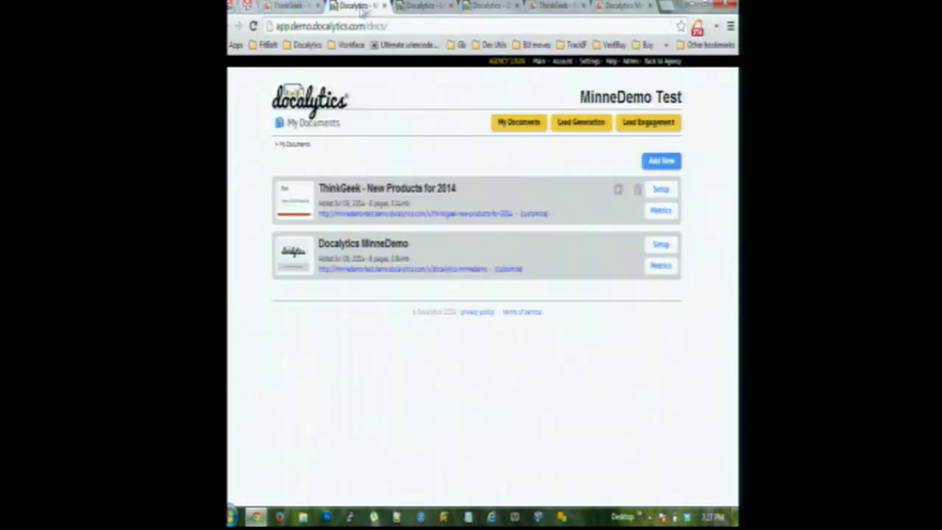
left_click(418, 7)
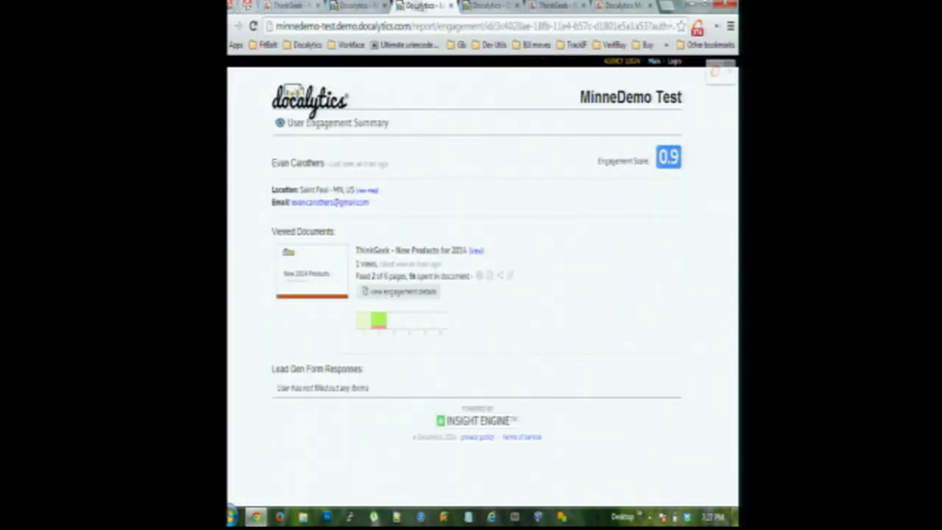
left_click(450, 6)
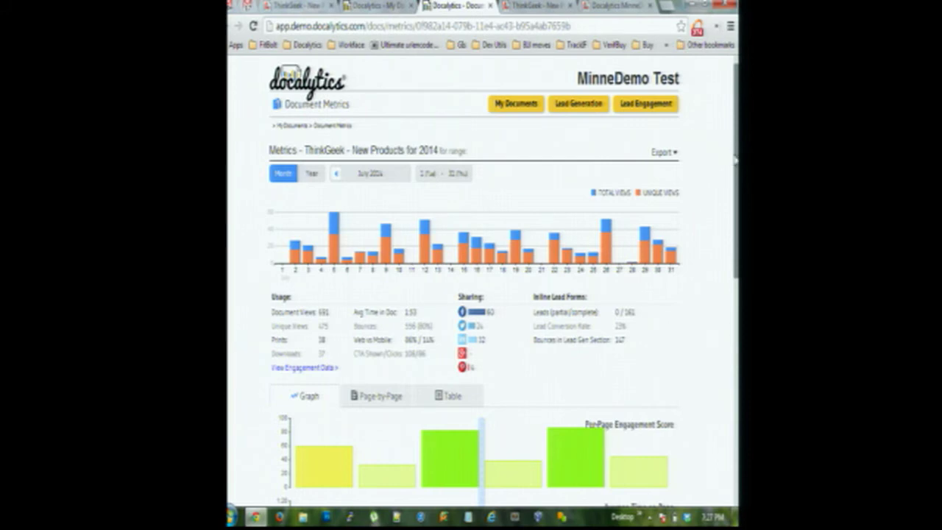
scroll(734, 200, "down", 2)
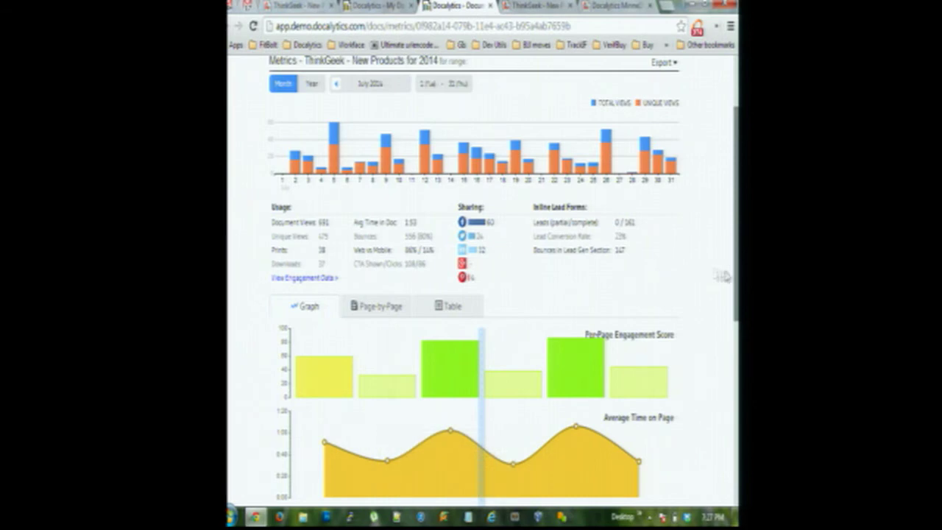
left_click_drag(734, 277, 726, 336)
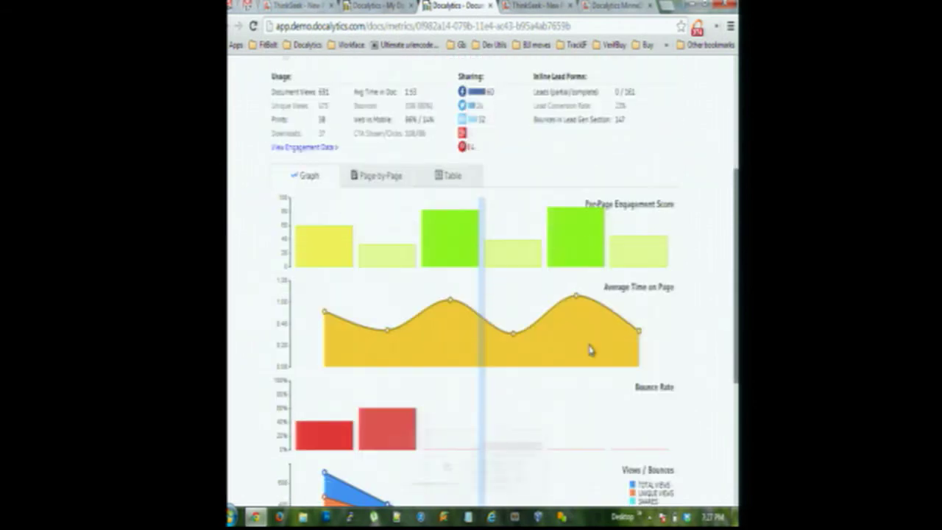
mouse_move(587, 320)
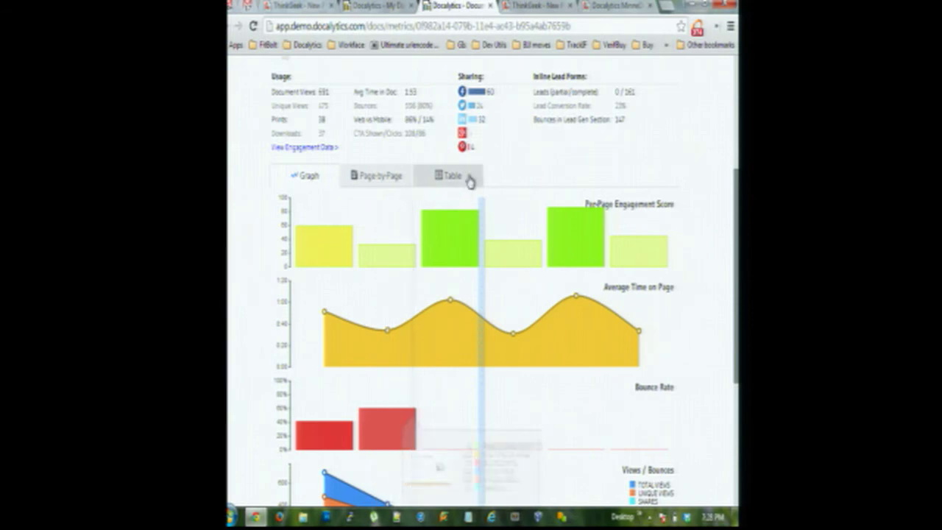
left_click(490, 6)
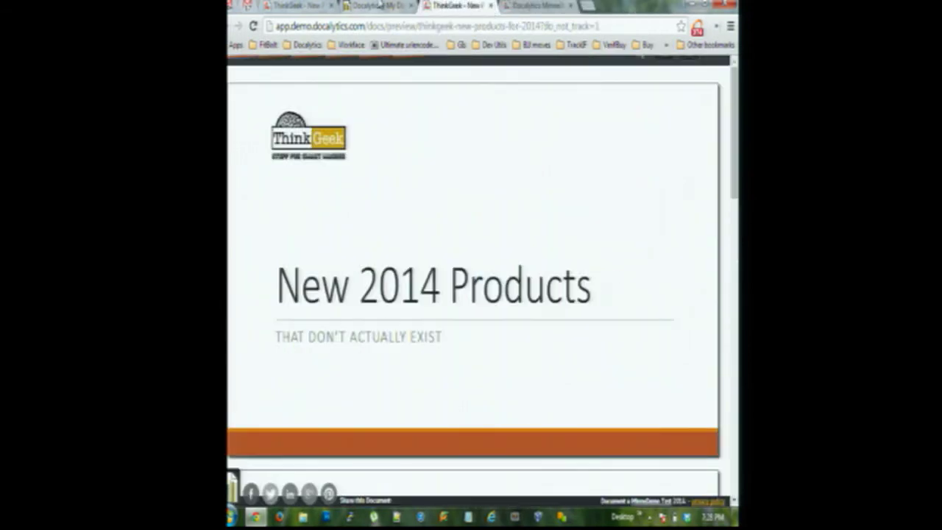
Return to the documents list, open Lead Engagement, and update the tracked activity for all documents in July 2014
left_click(379, 5)
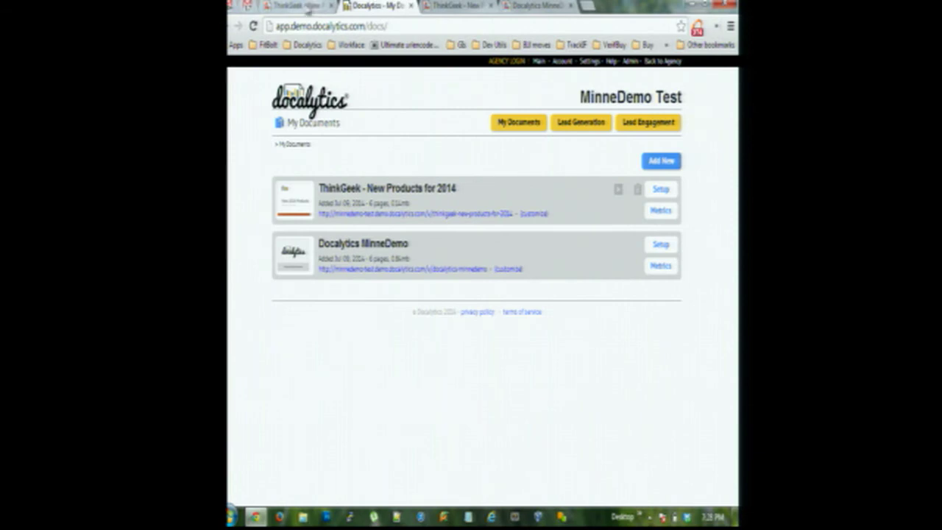
left_click(627, 125)
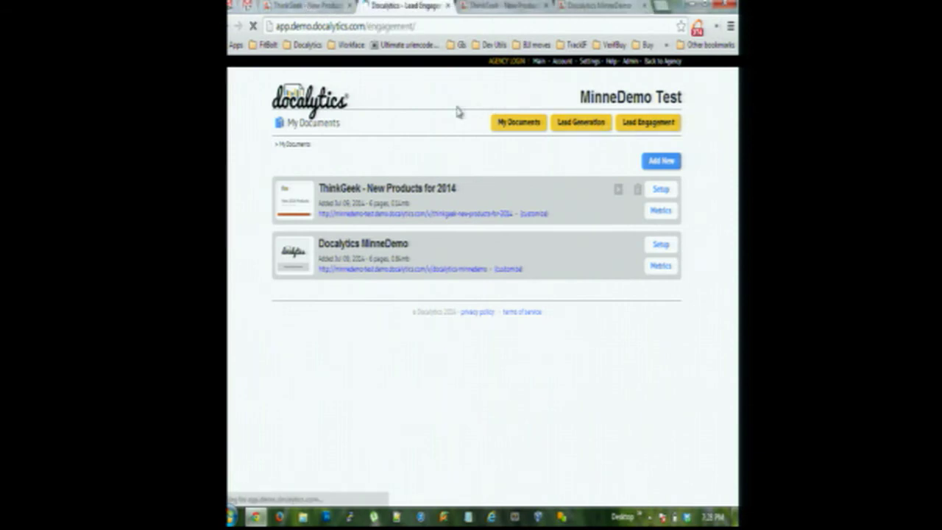
left_click(491, 262)
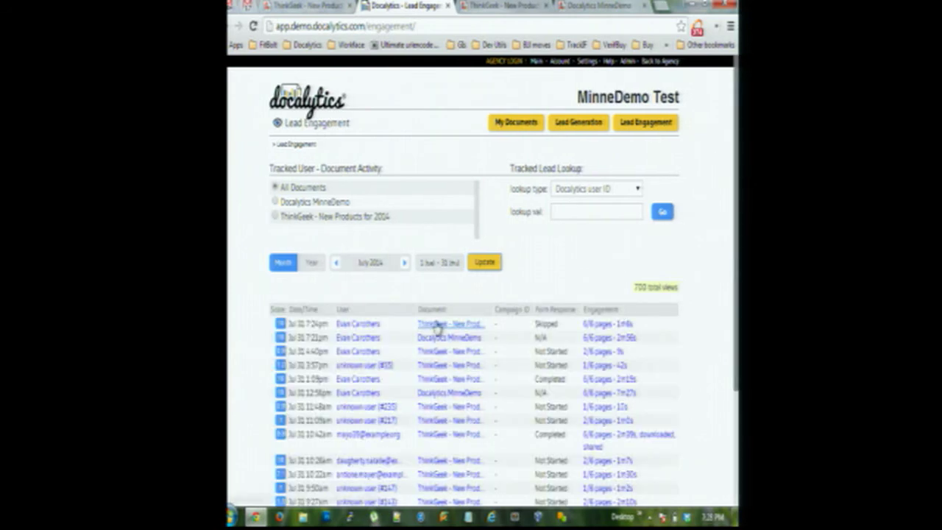
Open the engagement summary of the most recent reader, review the viewed documents, and open the engagement details for ThinkGeek - New Products for 2014
left_click(366, 327)
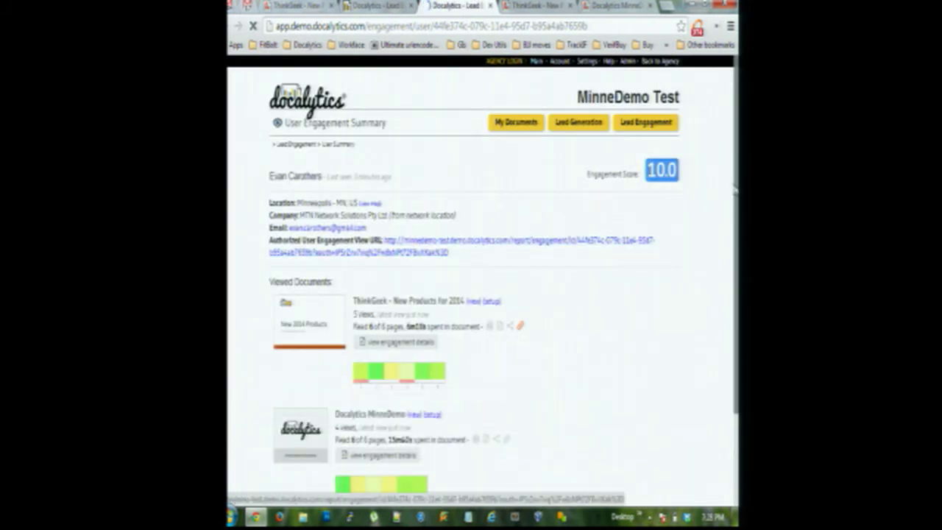
scroll(734, 190, "down", 3)
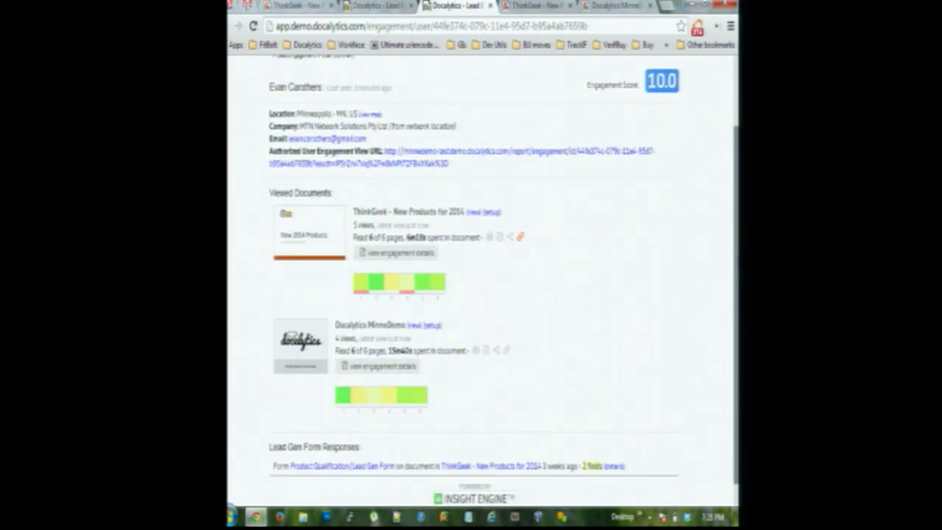
scroll(401, 250, "down", 1)
left_click(397, 227)
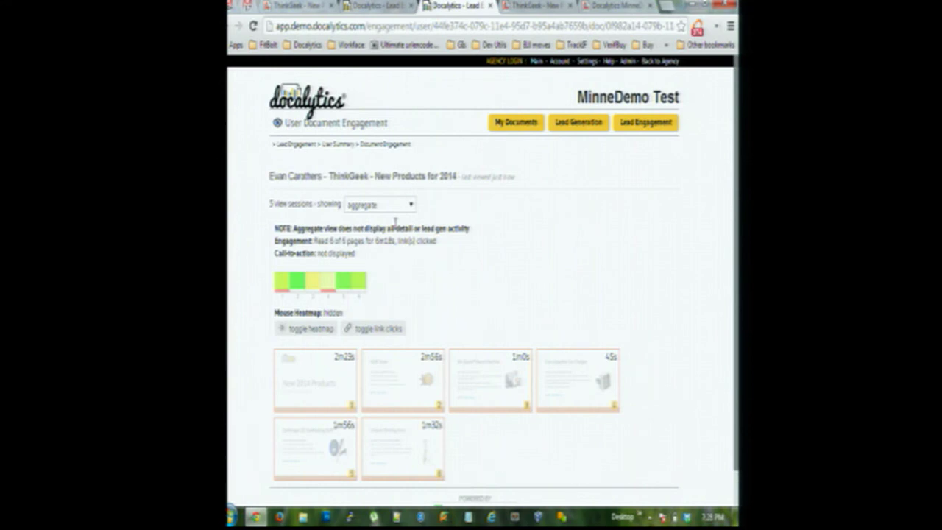
Show the reader's Jul 31, 2014 7:24pm view session and display the mouse heatmap on its pages
left_click(377, 208)
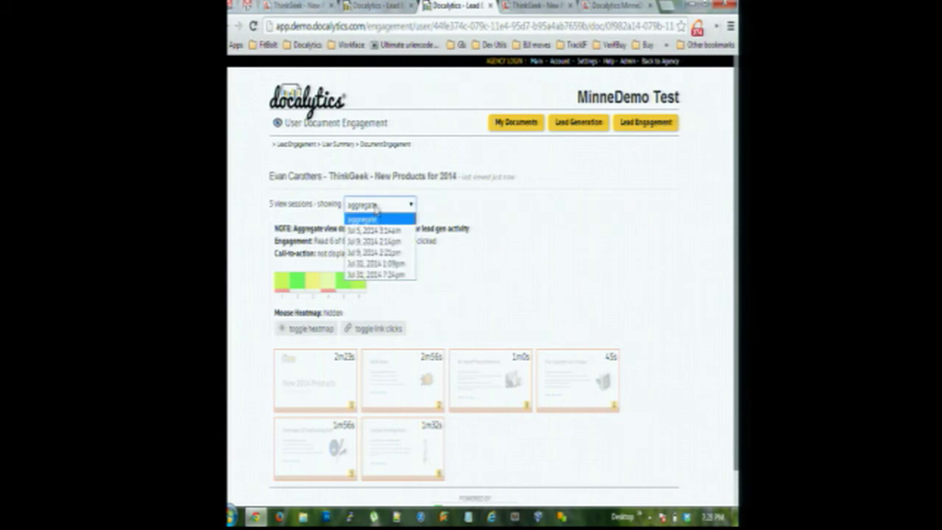
left_click(377, 275)
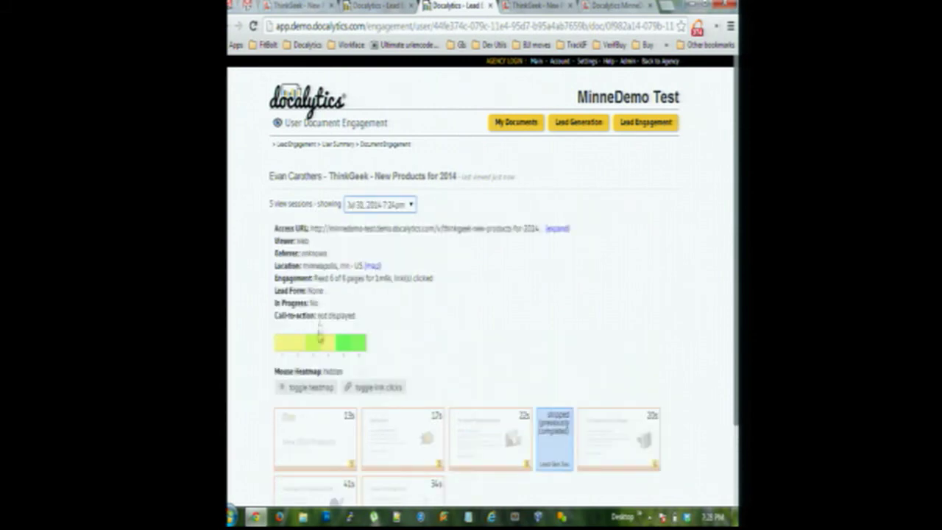
left_click(312, 388)
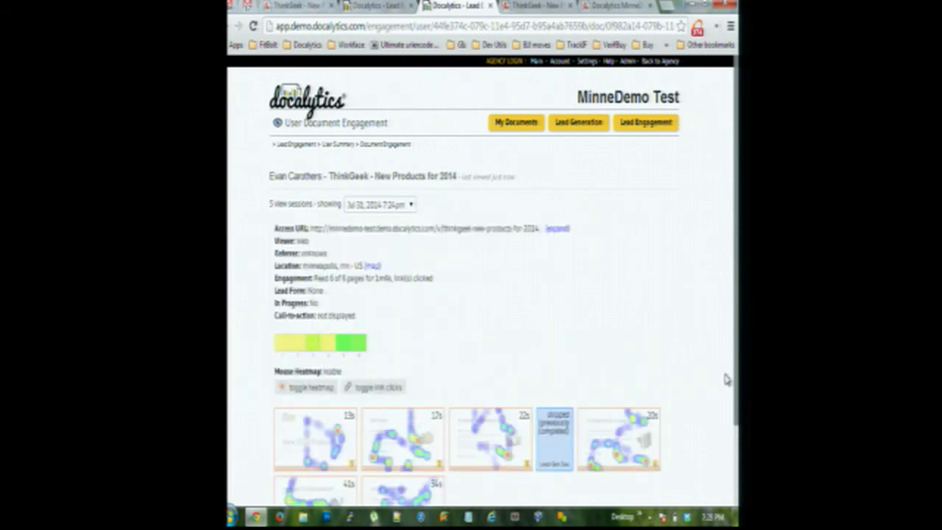
Switch the view sessions back to aggregate, enlarge the page 6 heatmap to inspect it, and close the preview
left_click(379, 204)
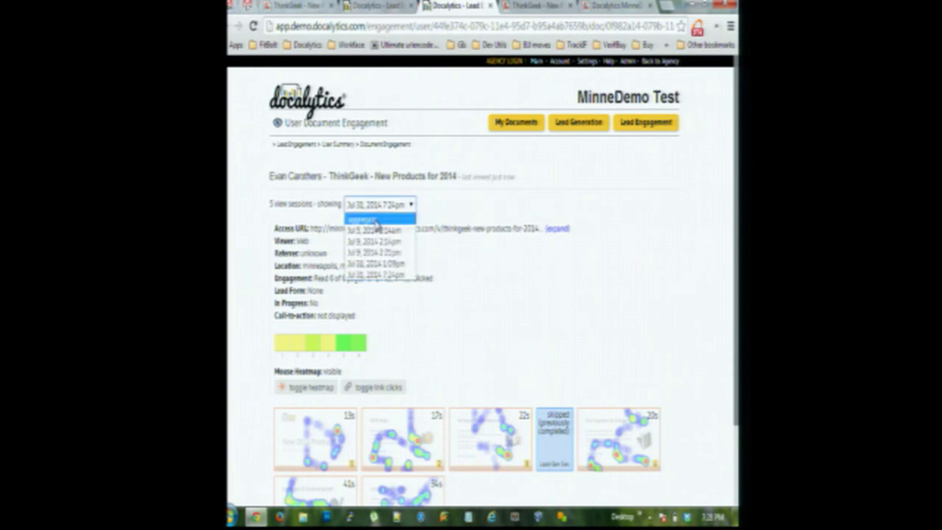
left_click(375, 217)
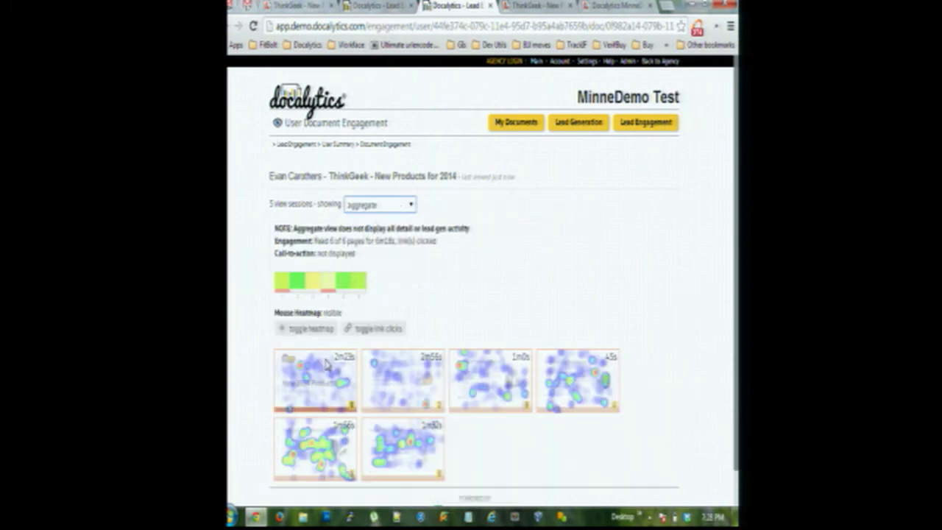
left_click(424, 469)
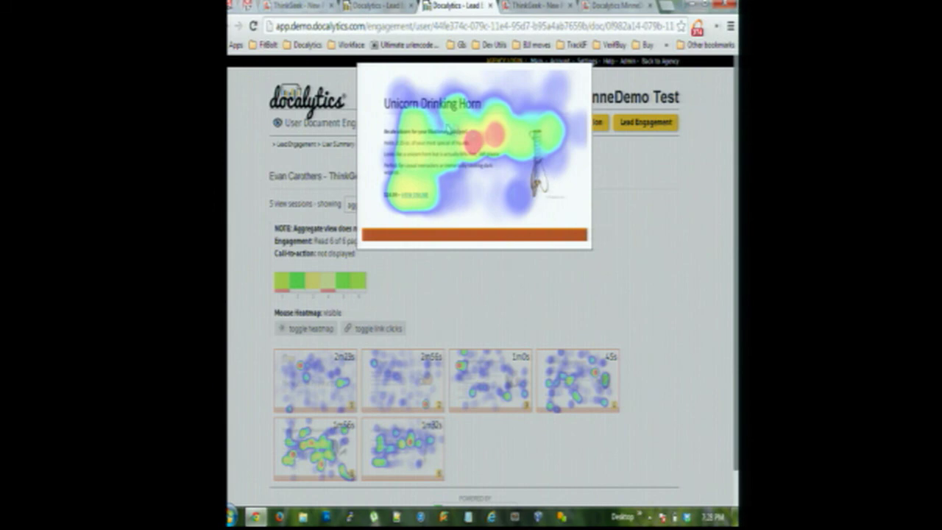
left_click(606, 214)
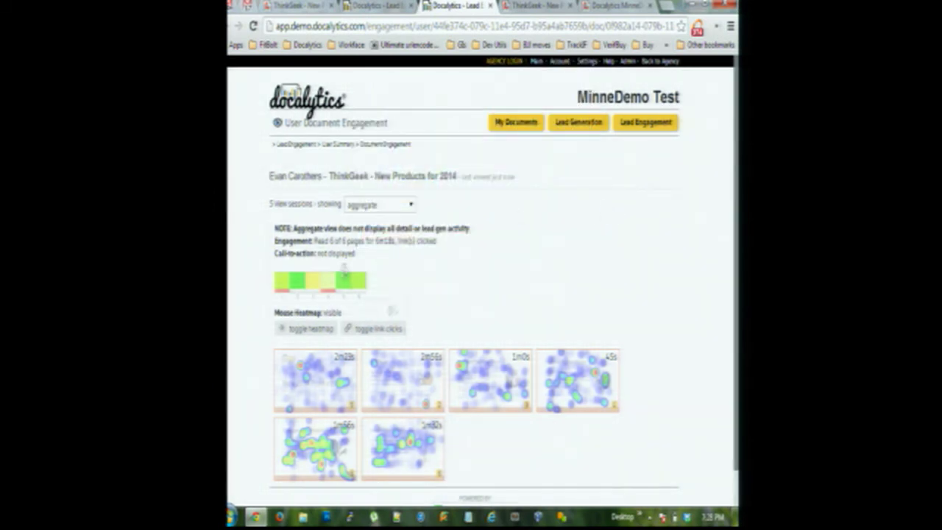
Hide the mouse heatmap and show the link clicks on the page thumbnails, checking page 6
left_click(327, 333)
left_click(362, 330)
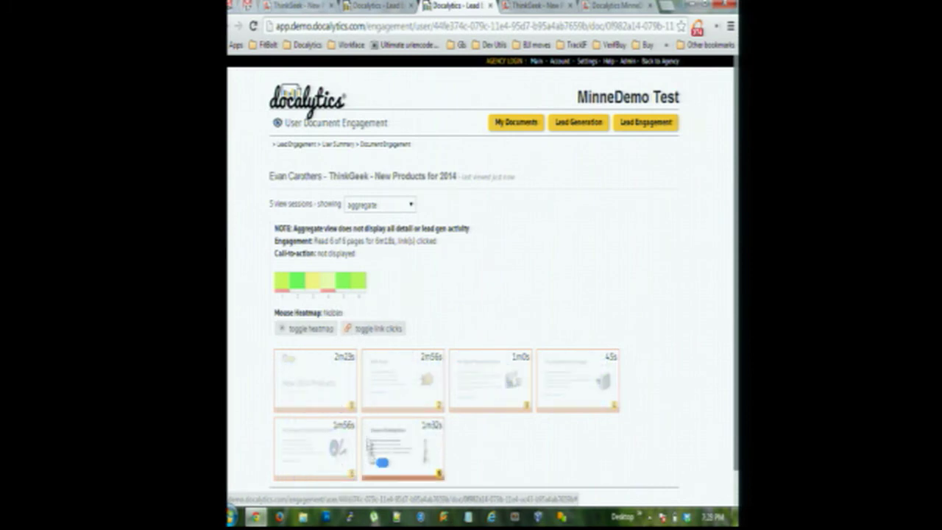
mouse_move(381, 468)
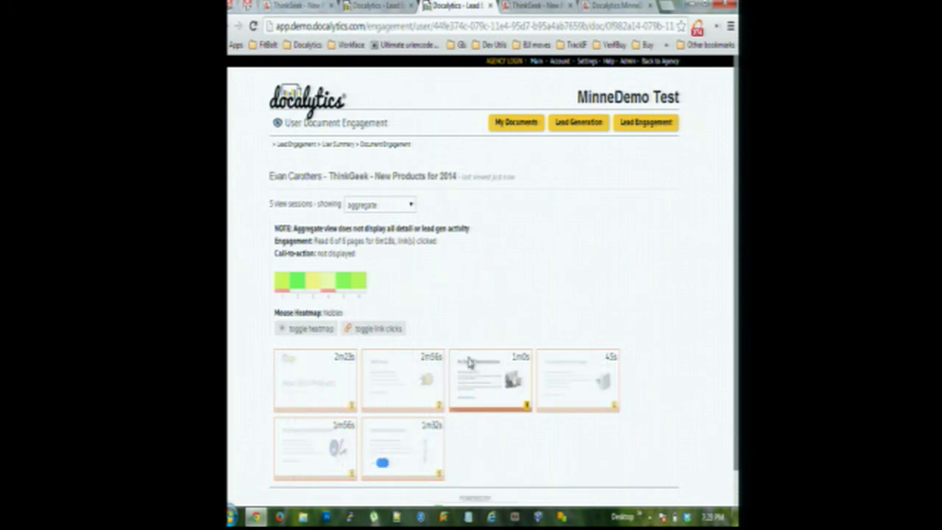